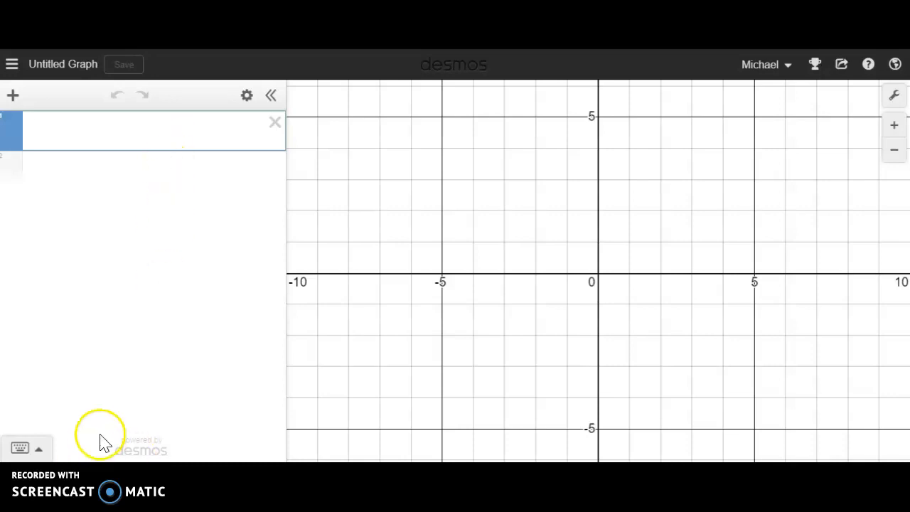
- Insert the nCr function in the first expression line and the nPr function in the second
{"action": "left_click", "coordinate": [42, 450]}
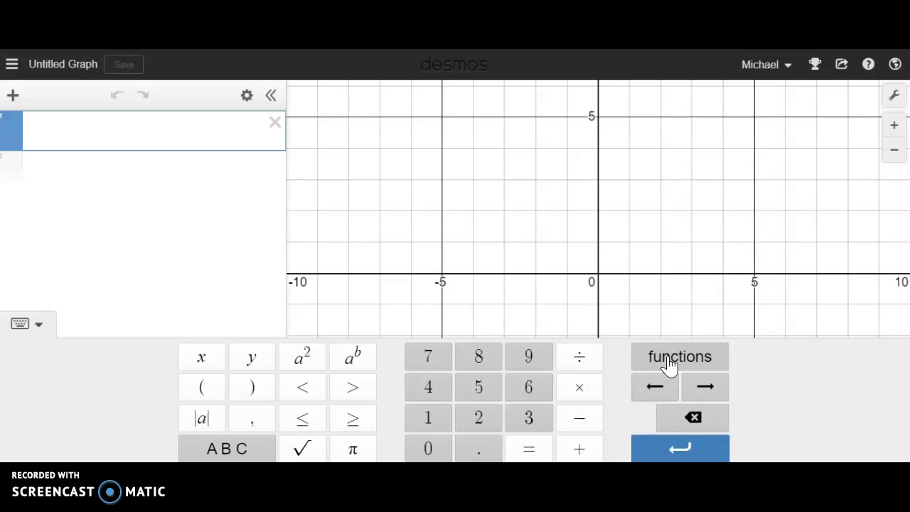
{"action": "left_click", "coordinate": [670, 361]}
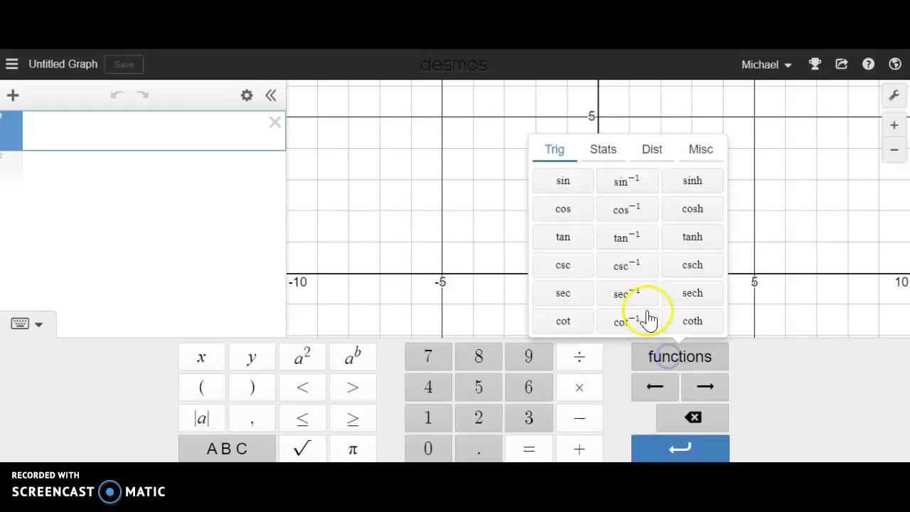
{"action": "left_click", "coordinate": [615, 151]}
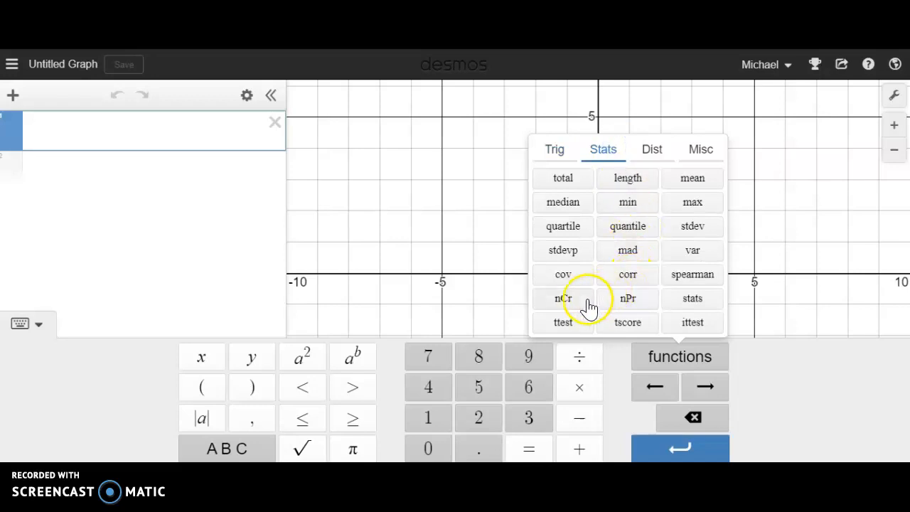
{"action": "left_click", "coordinate": [565, 300]}
{"action": "left_click", "coordinate": [117, 169]}
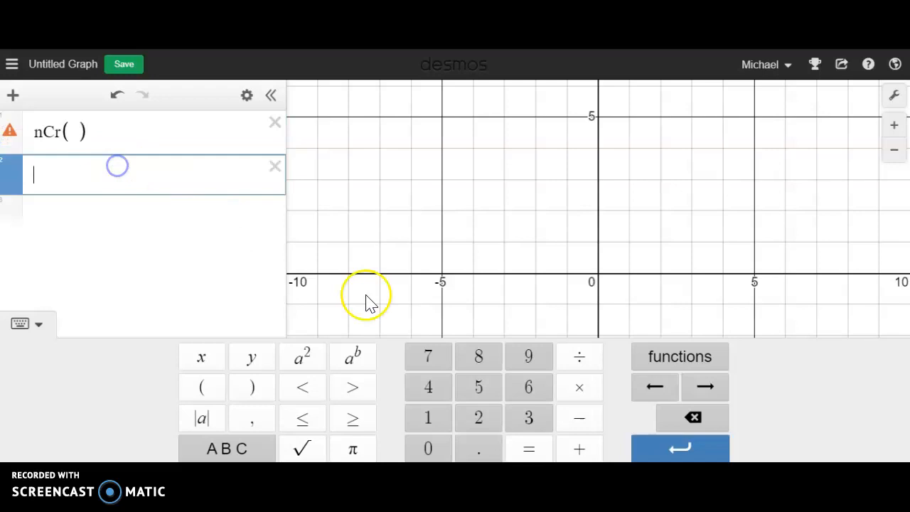
{"action": "left_click", "coordinate": [654, 358]}
{"action": "left_click", "coordinate": [642, 301]}
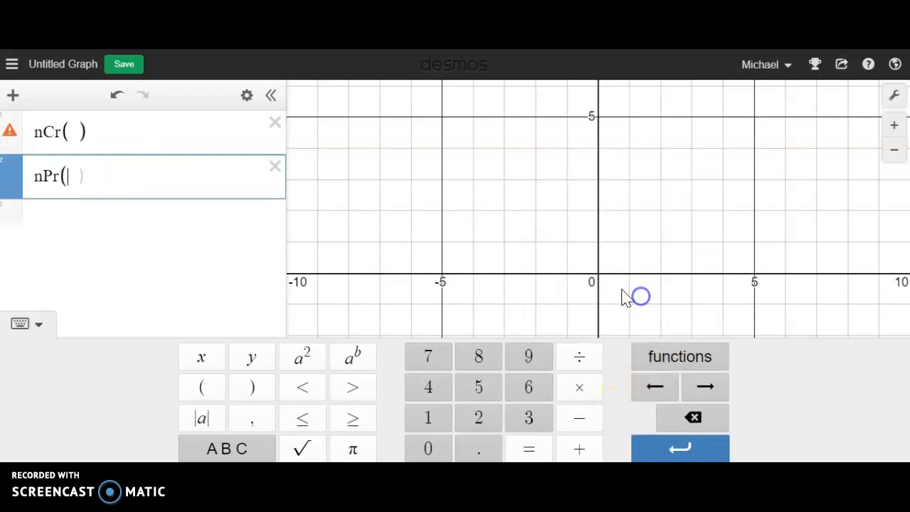
- Enter 5,2 as the arguments of both the nCr and nPr functions
{"action": "left_click", "coordinate": [71, 131]}
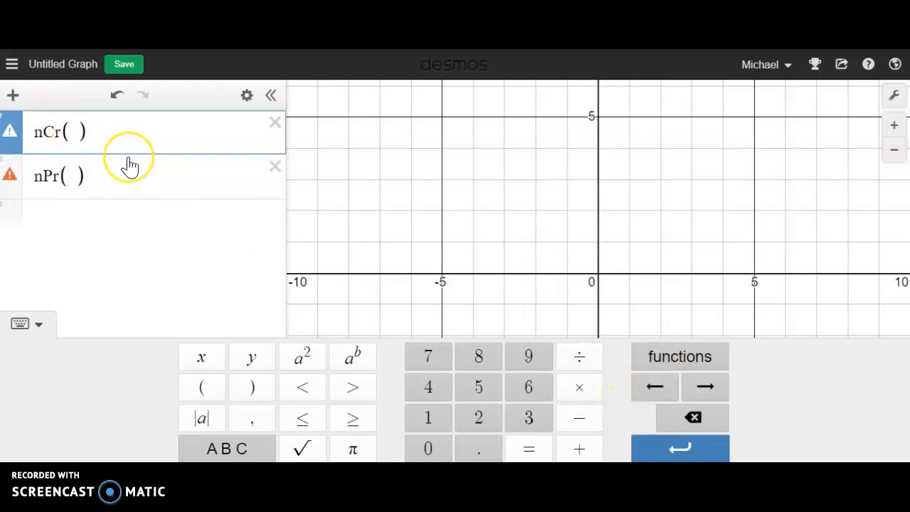
{"action": "type", "text": "5,2"}
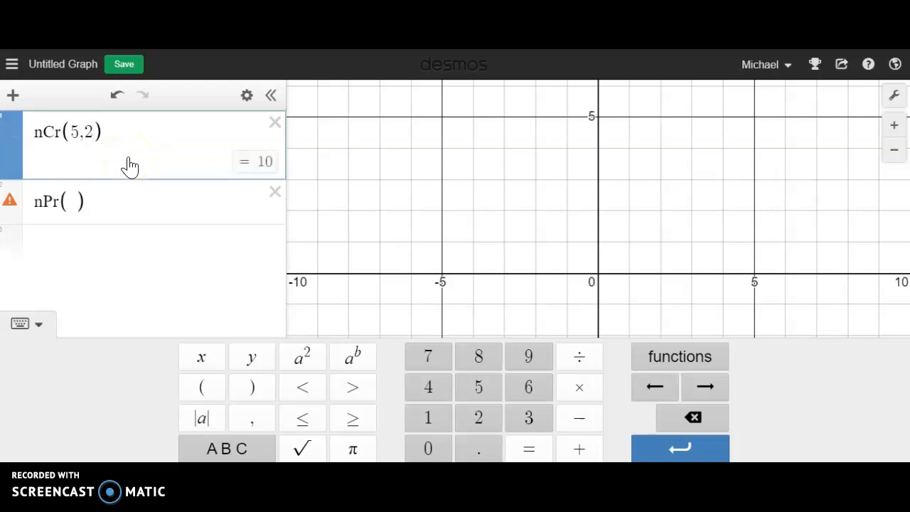
{"action": "left_click", "coordinate": [78, 201]}
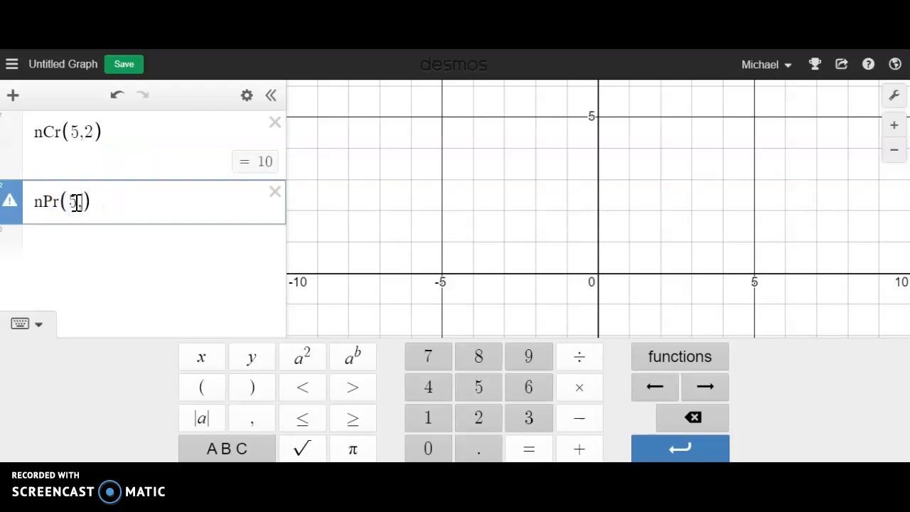
{"action": "type", "text": "5,2"}
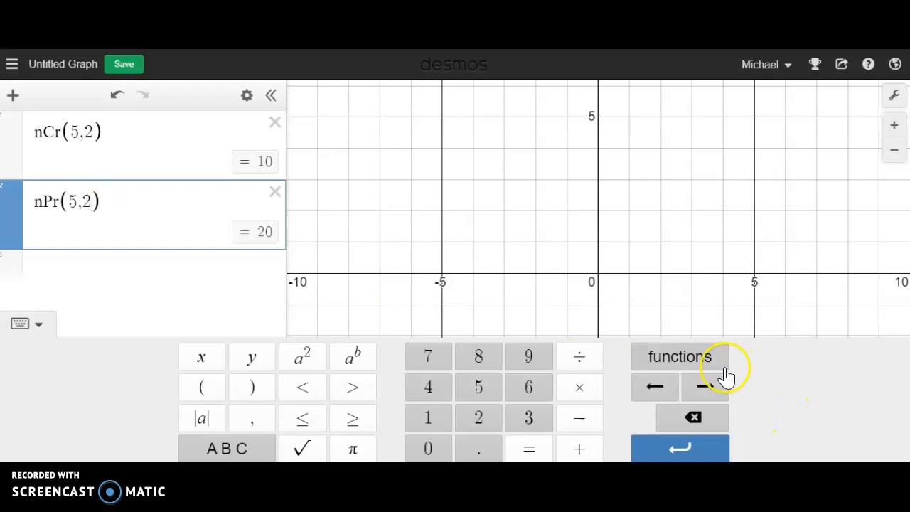
- Add a binomialdist function in the third expression line with 100 trials and a success probability of 0.5
{"action": "left_click", "coordinate": [221, 276]}
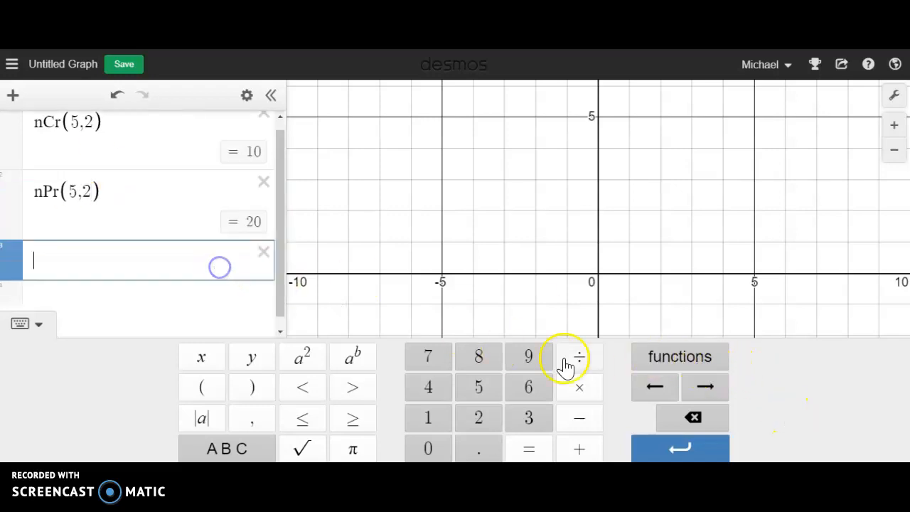
{"action": "left_click", "coordinate": [674, 356]}
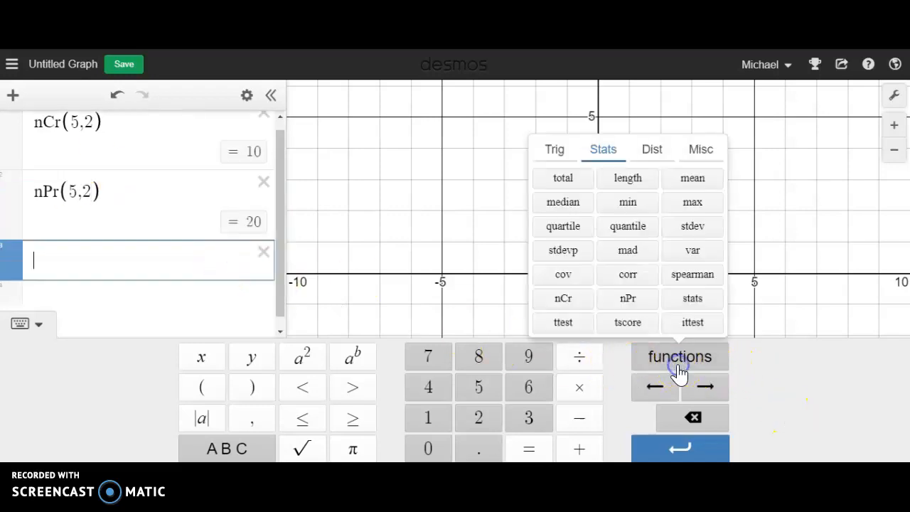
{"action": "left_click", "coordinate": [652, 151]}
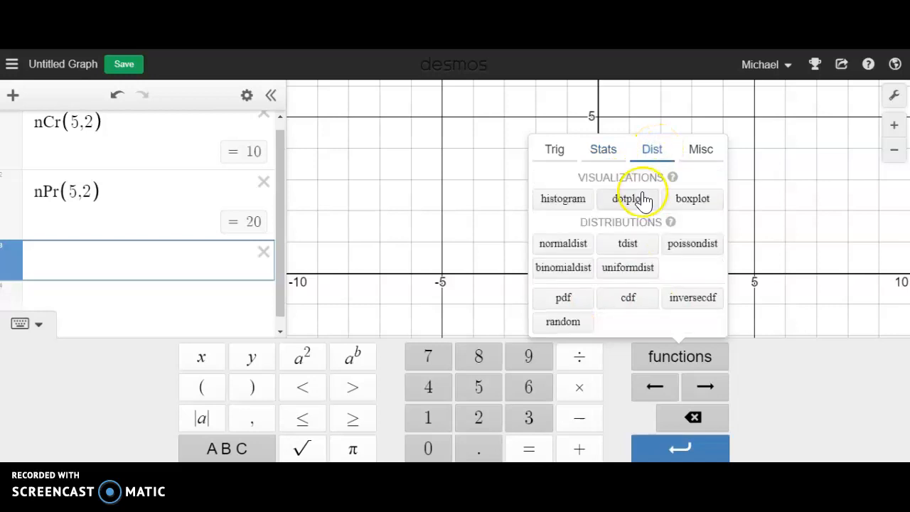
{"action": "left_click", "coordinate": [579, 272]}
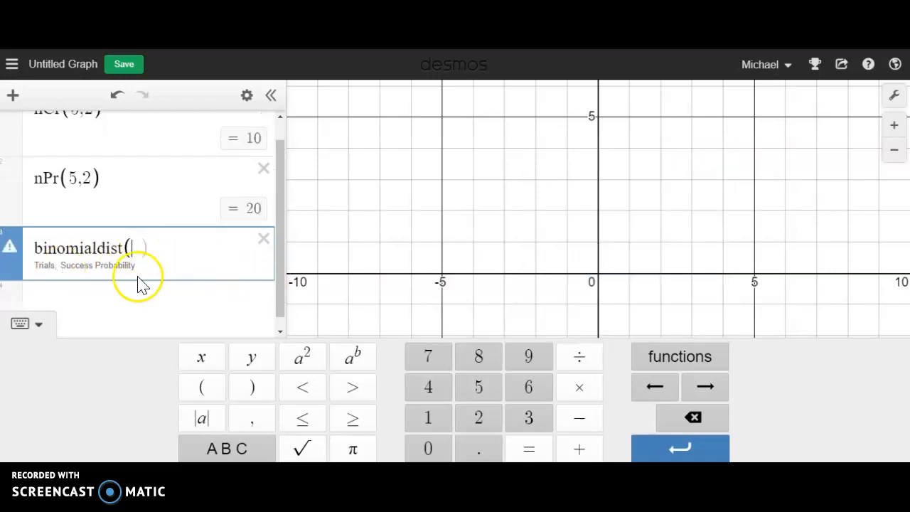
{"action": "left_click", "coordinate": [107, 271]}
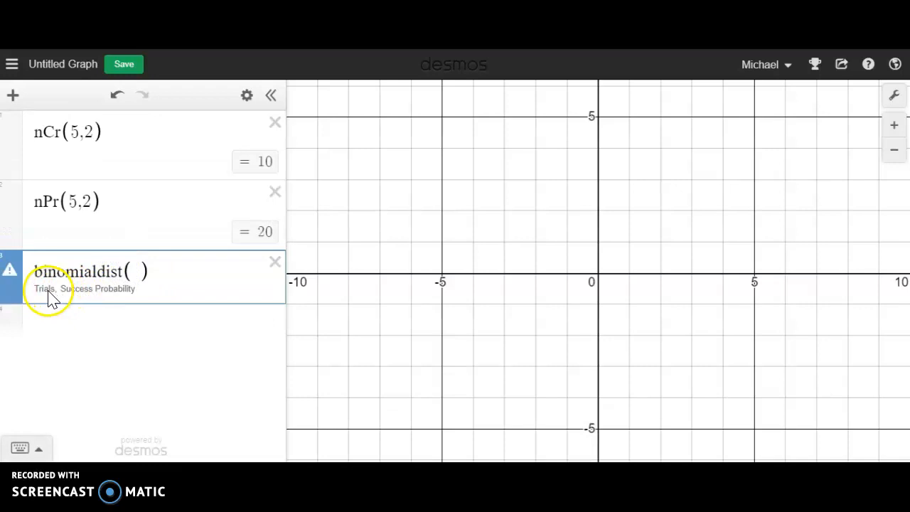
{"action": "left_click", "coordinate": [133, 270]}
{"action": "left_click", "coordinate": [187, 279]}
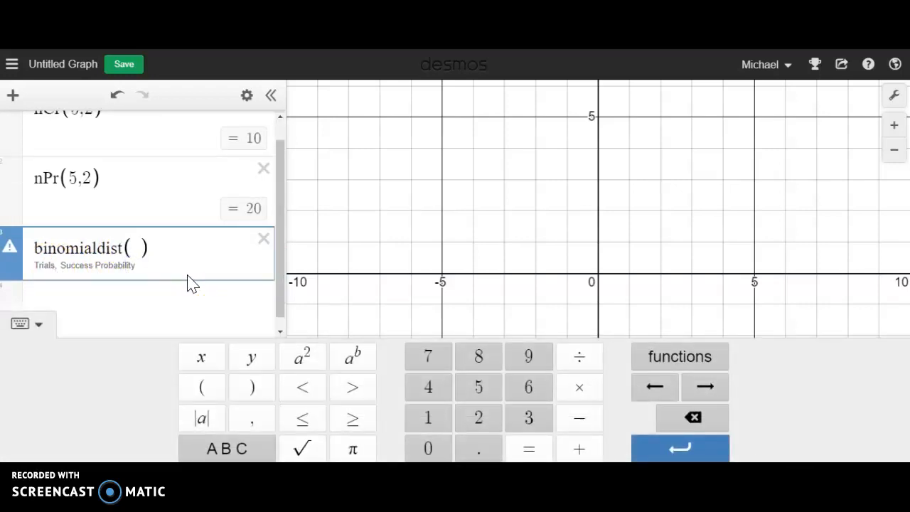
{"action": "type", "text": "100"}
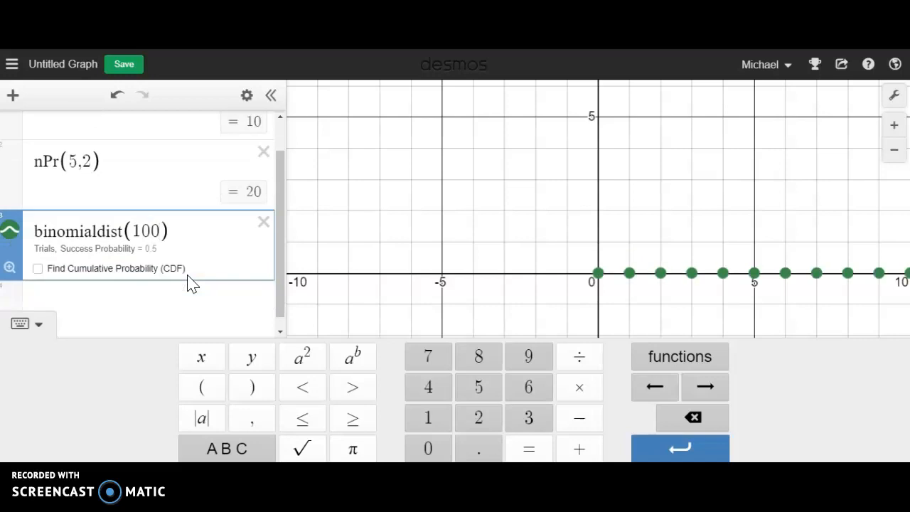
{"action": "type", "text": ","}
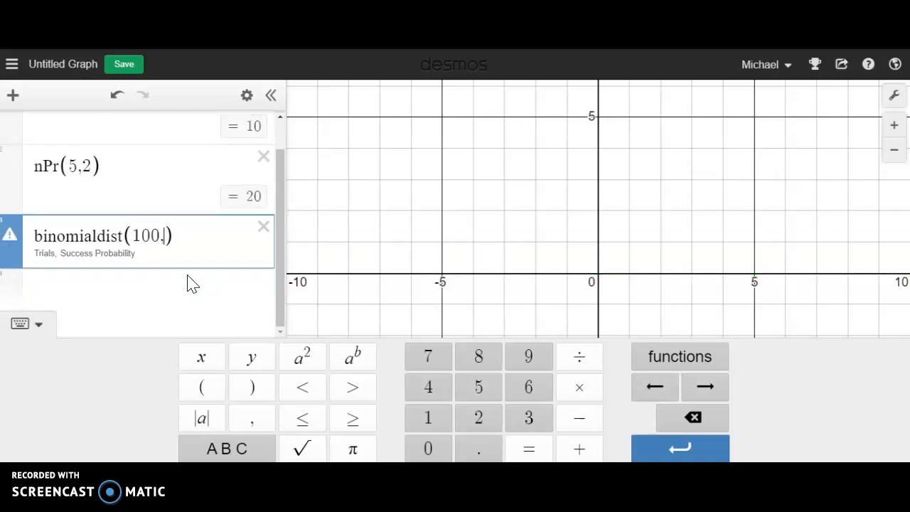
{"action": "type", "text": "0.5"}
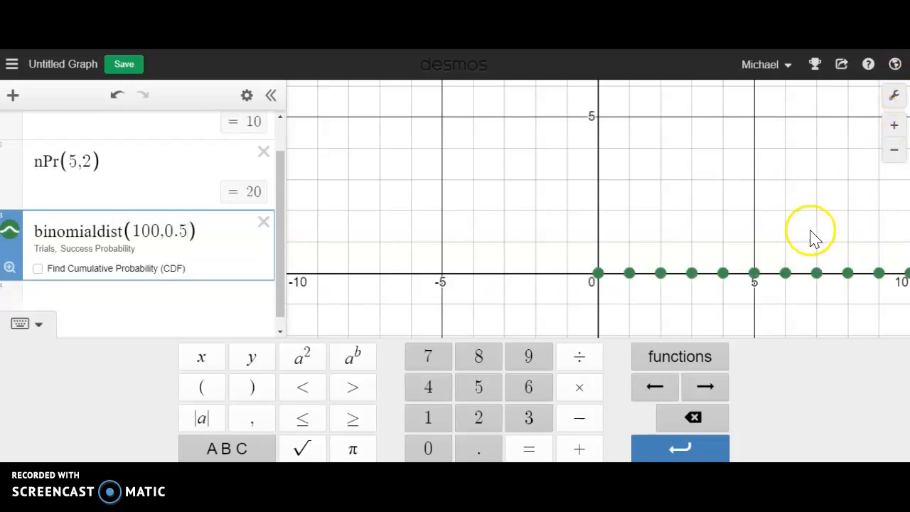
- Fit the graph view to the binomial distribution and inspect the probabilities at 42 and 54 successes
{"action": "left_click_drag", "start_coordinate": [709, 303], "coordinate": [541, 297]}
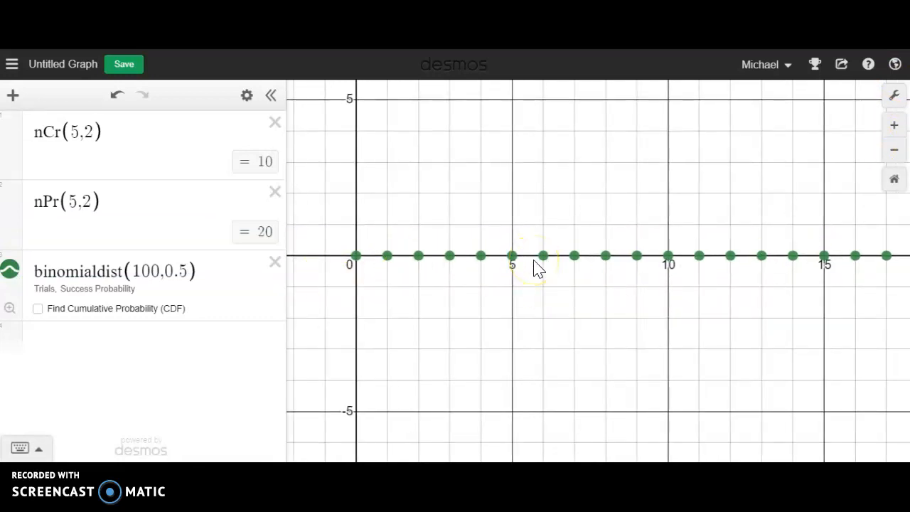
{"action": "left_click", "coordinate": [9, 309]}
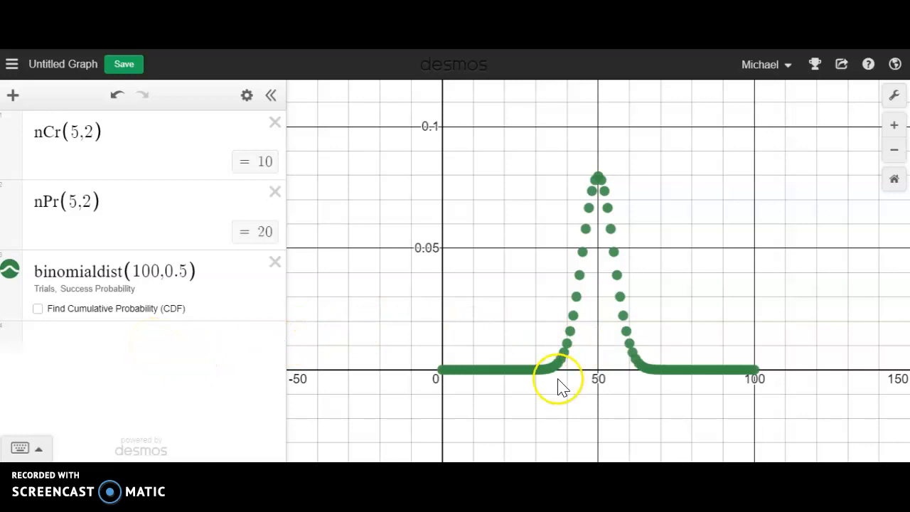
{"action": "left_click", "coordinate": [574, 318]}
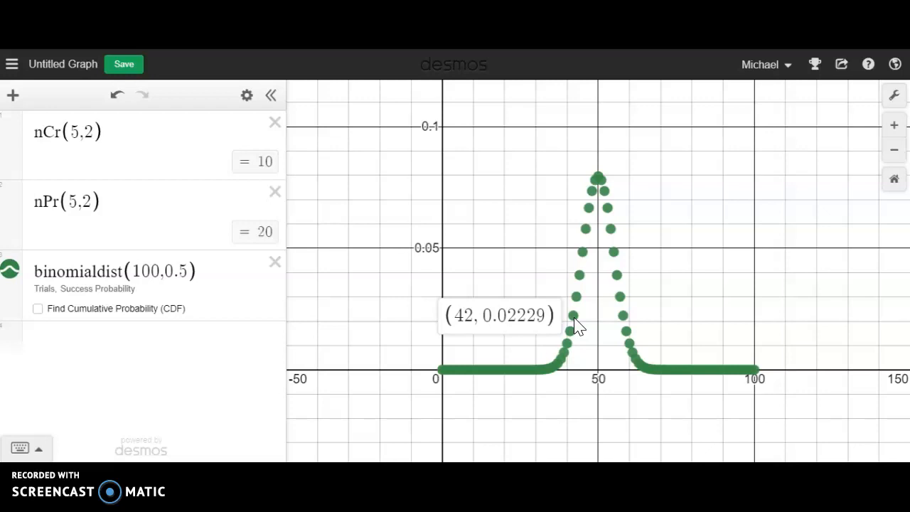
{"action": "left_click", "coordinate": [615, 229]}
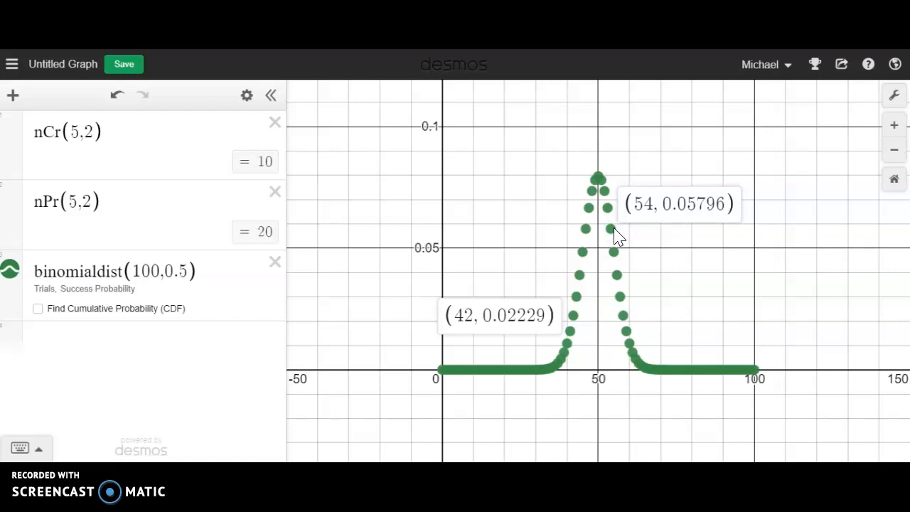
- Plot the vertical line x = 72 in a new expression and inspect where it meets the distribution
{"action": "left_click", "coordinate": [138, 360]}
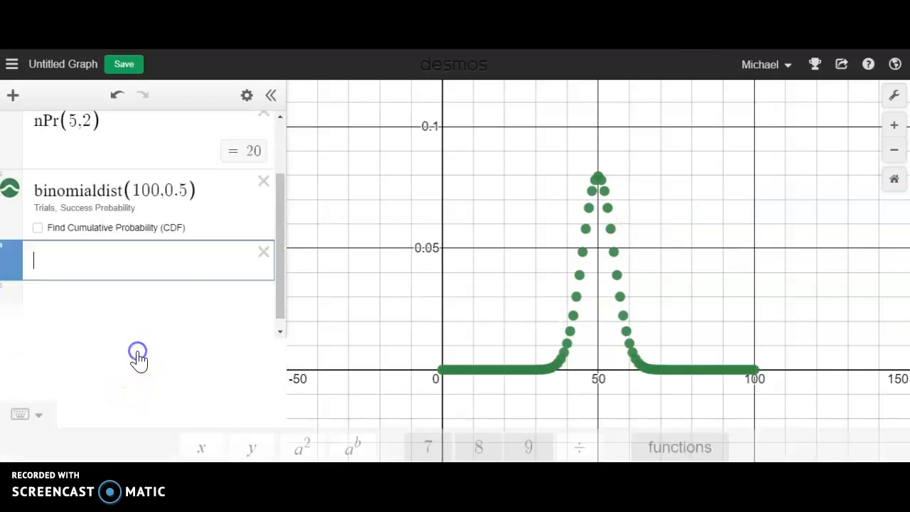
{"action": "type", "text": "x = "}
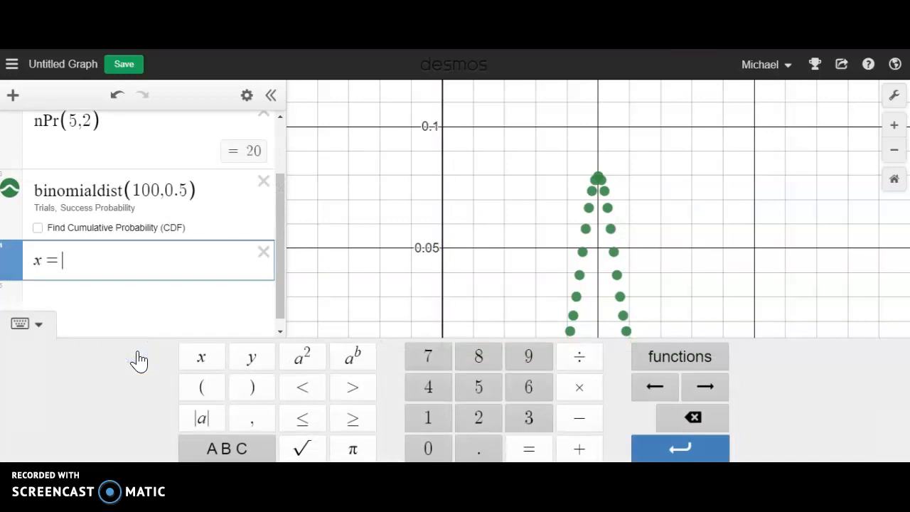
{"action": "type", "text": "72"}
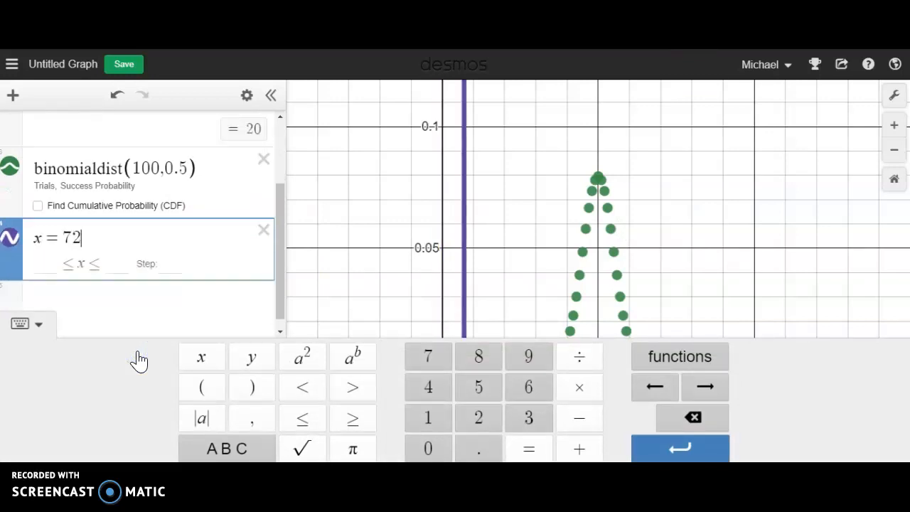
{"action": "left_click", "coordinate": [21, 323]}
{"action": "left_click", "coordinate": [672, 383]}
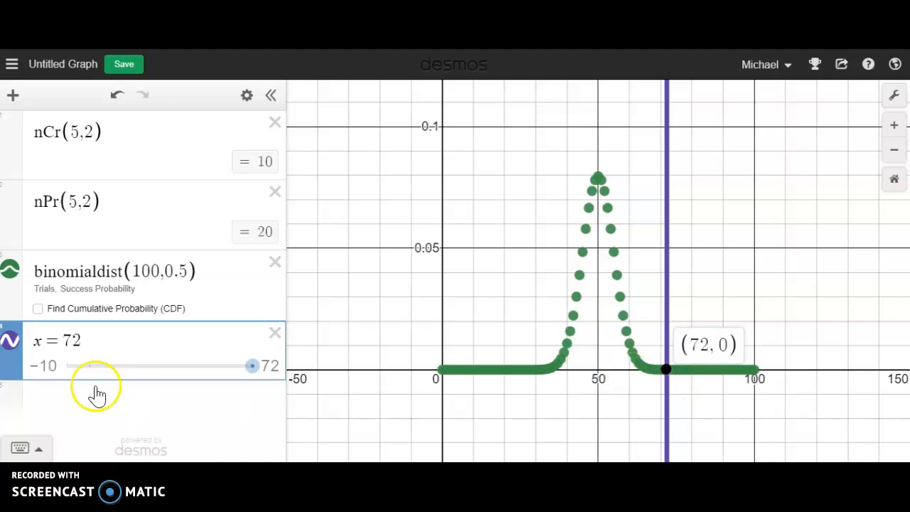
- Change the vertical line to x = 56 and inspect where it meets the distribution
{"action": "left_click", "coordinate": [98, 333]}
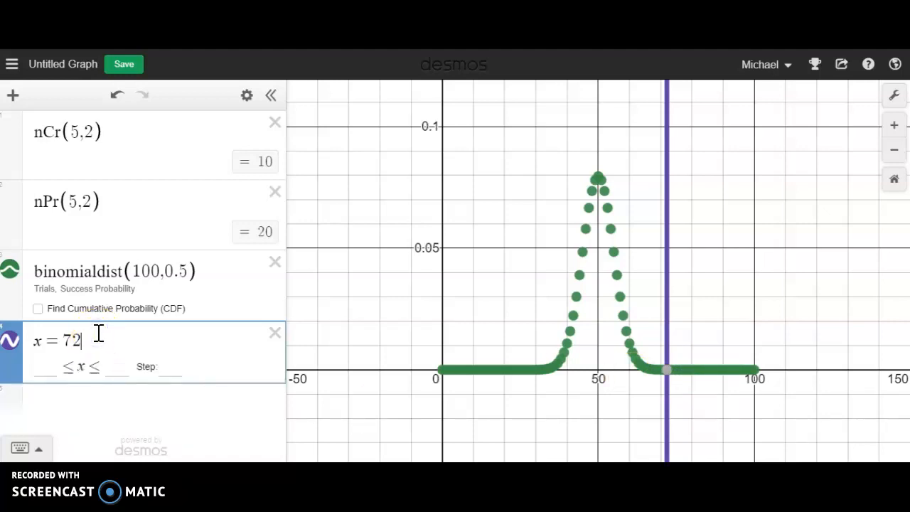
{"action": "key", "text": "BackSpace"}
{"action": "key", "text": "BackSpace"}
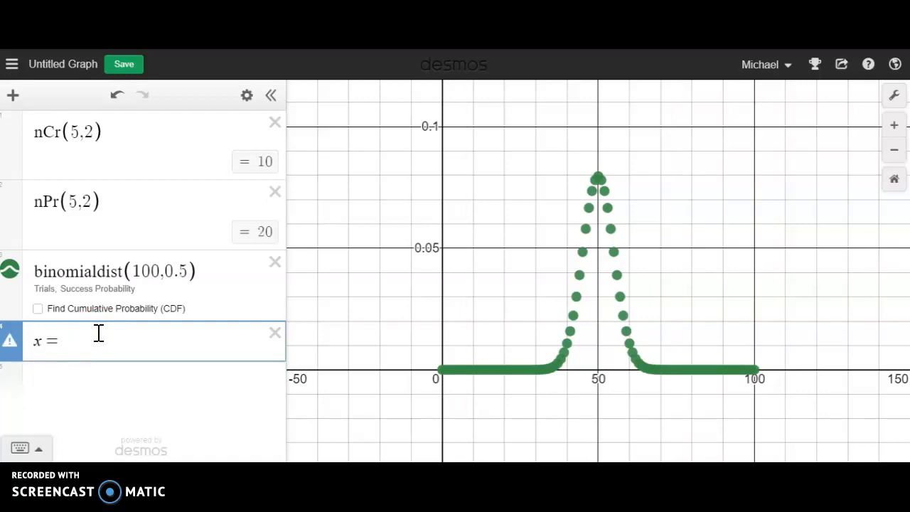
{"action": "type", "text": "56"}
{"action": "left_click", "coordinate": [619, 278]}
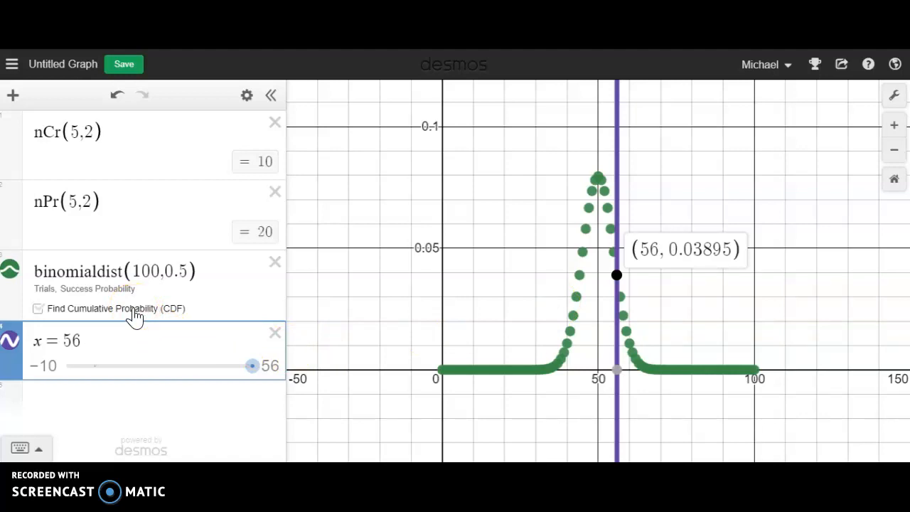
- Turn on cumulative probability (CDF) for the binomial distribution and delete the x = 56 line
{"action": "left_click", "coordinate": [175, 320]}
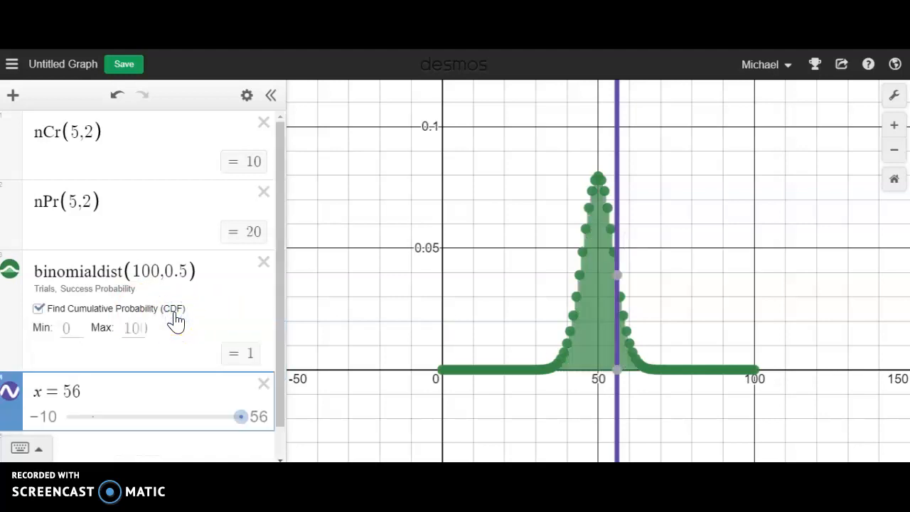
{"action": "left_click", "coordinate": [266, 385]}
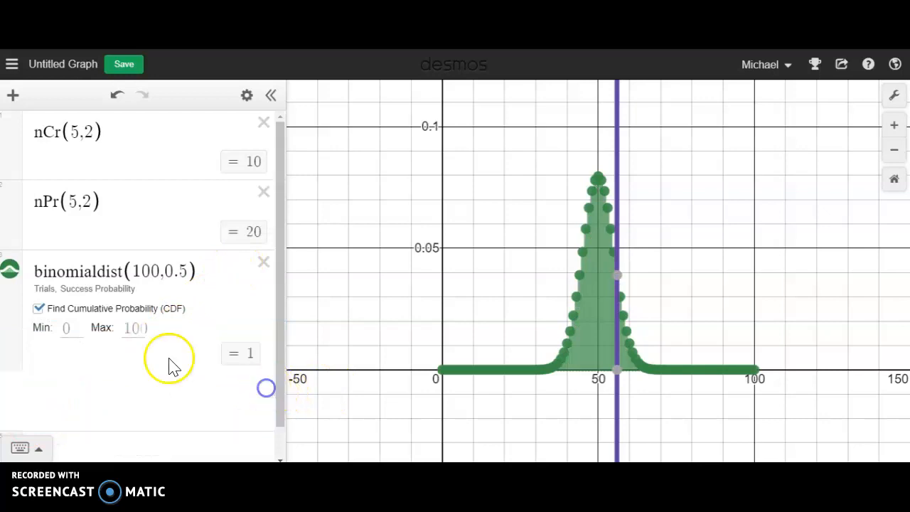
- Set the cumulative probability range of the binomial distribution to a minimum of 0 and a maximum of 46
{"action": "left_click", "coordinate": [80, 329]}
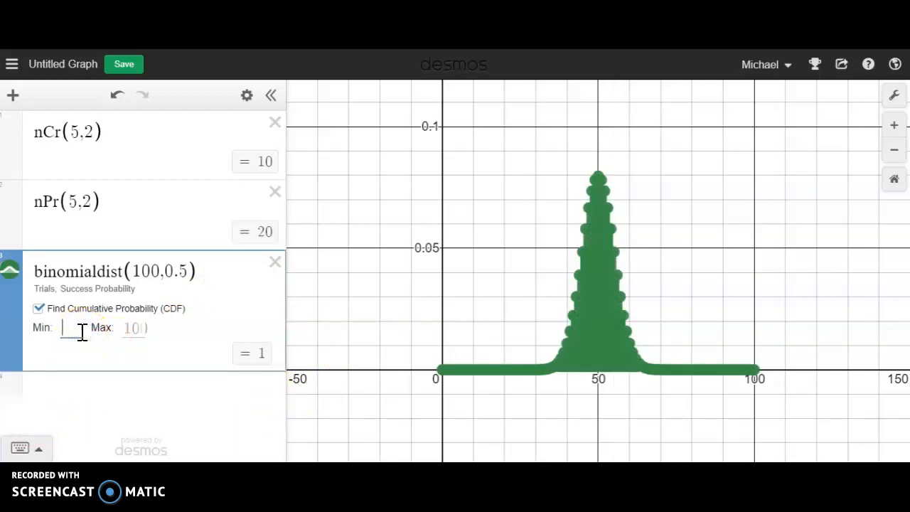
{"action": "left_click", "coordinate": [82, 339]}
{"action": "left_click", "coordinate": [139, 328]}
{"action": "type", "text": "46"}
{"action": "left_click", "coordinate": [177, 346]}
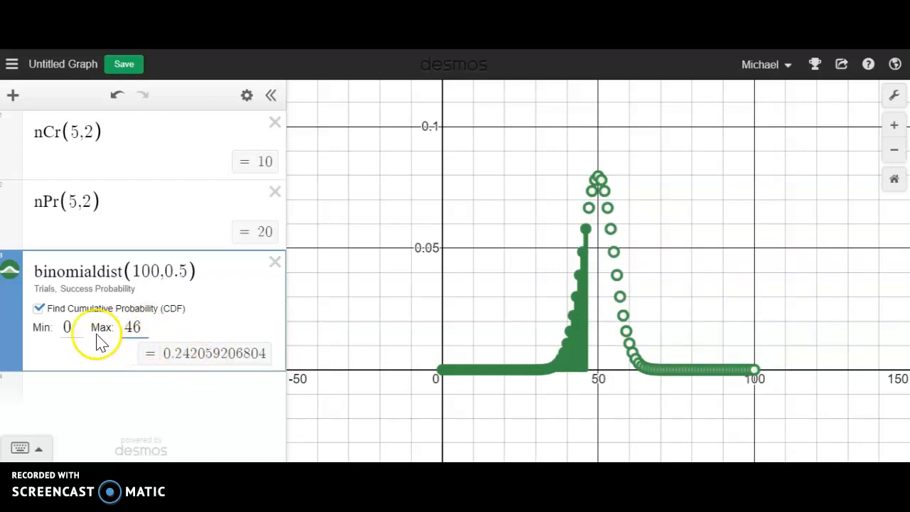
- Set the cumulative probability range of the binomial distribution to a minimum of 58 and a maximum of 100
{"action": "left_click", "coordinate": [77, 327]}
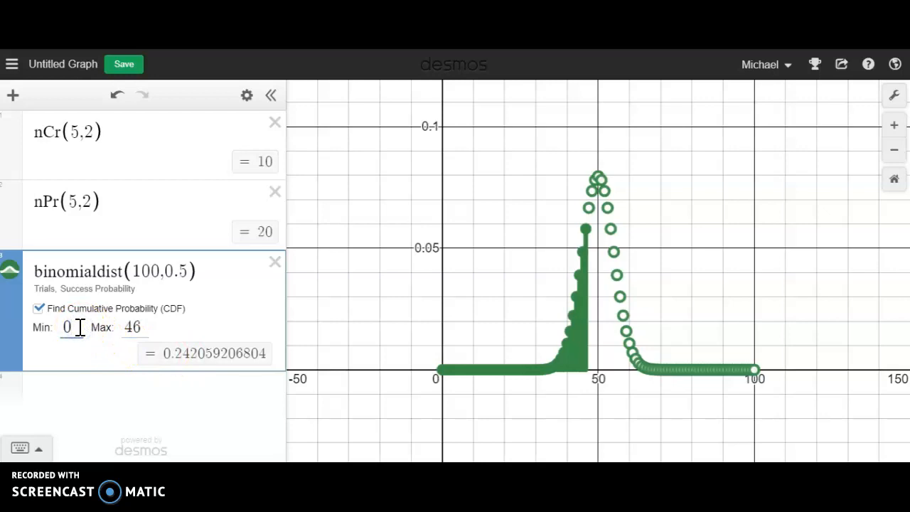
{"action": "double_click", "coordinate": [68, 327]}
{"action": "type", "text": "58"}
{"action": "left_click", "coordinate": [111, 334]}
{"action": "double_click", "coordinate": [136, 327]}
{"action": "type", "text": "100"}
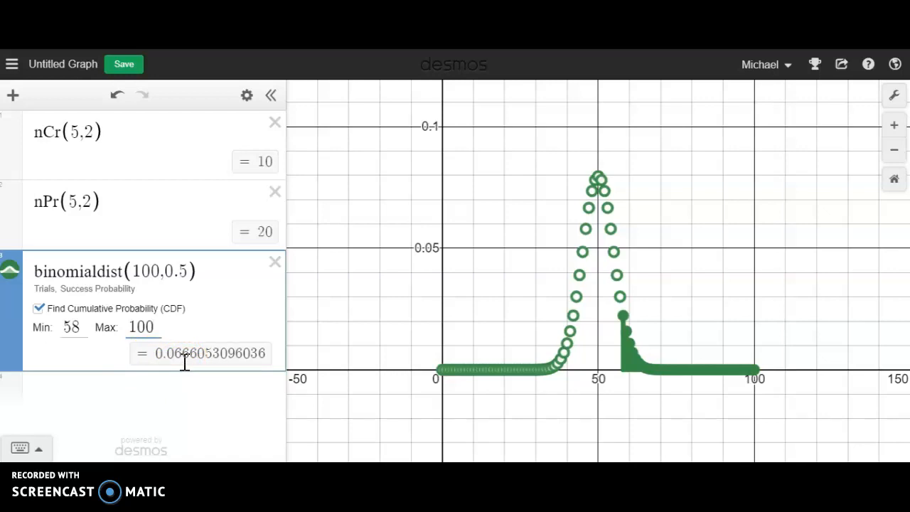
- Look up the binomial distribution among the calculator's built-in distribution functions
{"action": "left_click", "coordinate": [20, 447]}
{"action": "left_click", "coordinate": [665, 360]}
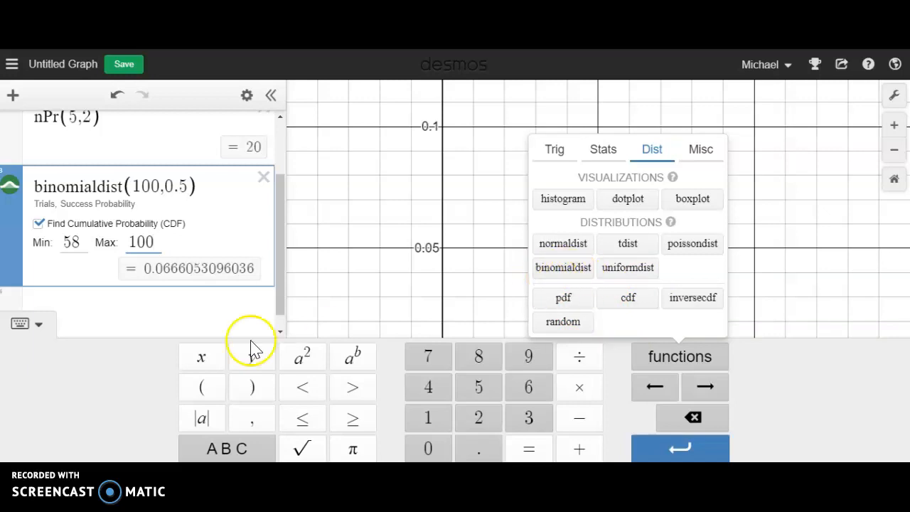
{"action": "left_click", "coordinate": [40, 324]}
- Start a new binomialdist expression below the existing ones and delete the old binomialdist(100,0.5) expression
{"action": "left_click", "coordinate": [112, 390]}
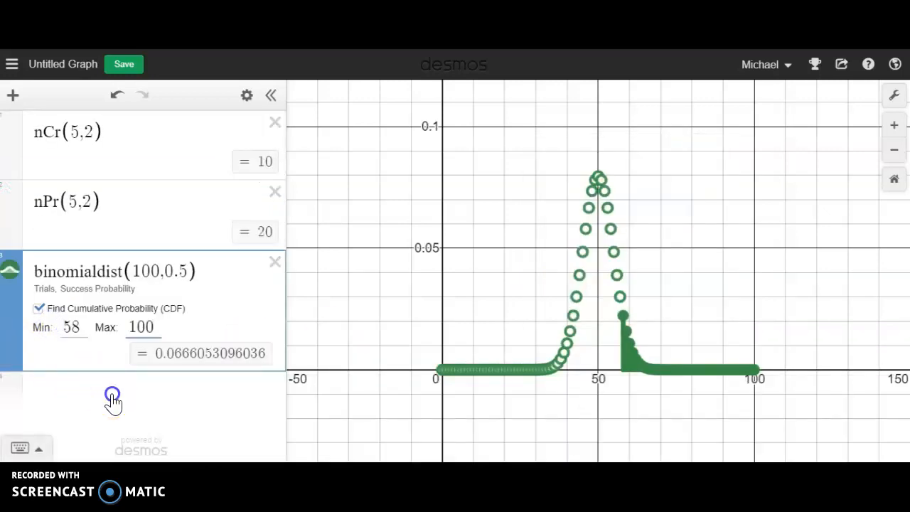
{"action": "type", "text": "binomialdist"}
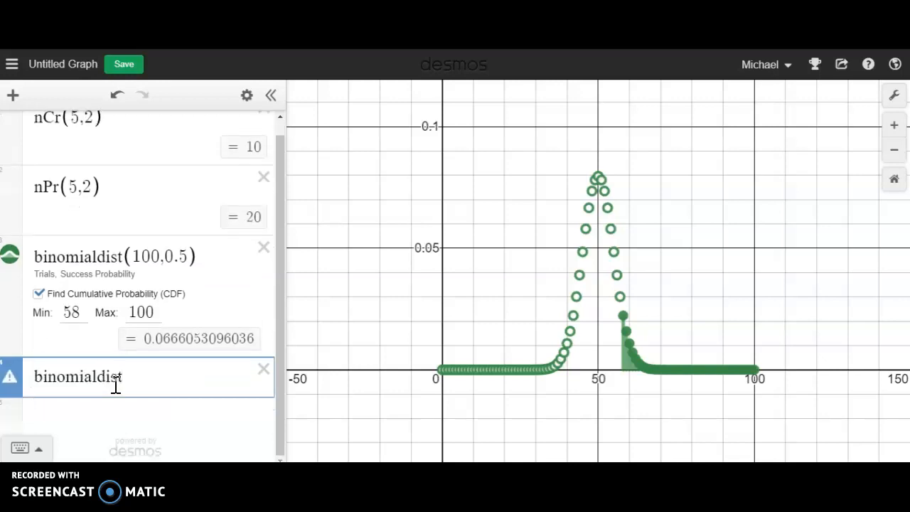
{"action": "type", "text": "("}
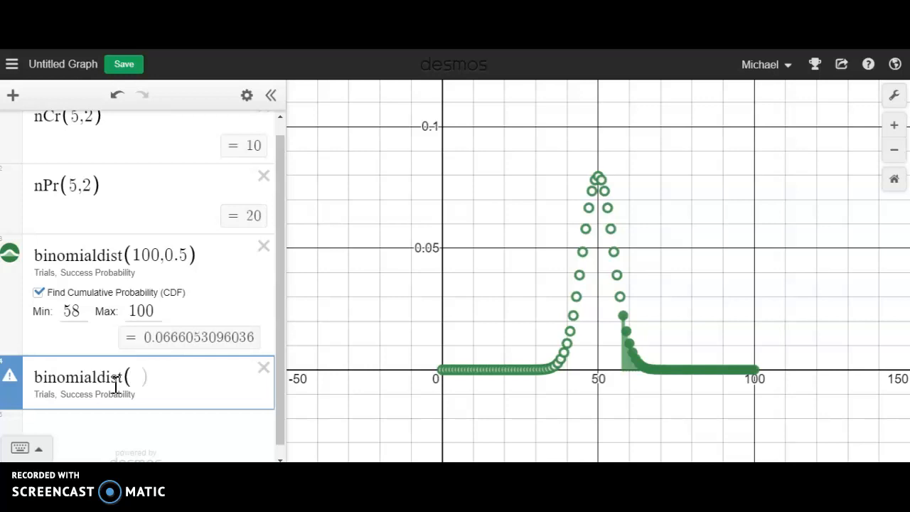
{"action": "left_click", "coordinate": [263, 251]}
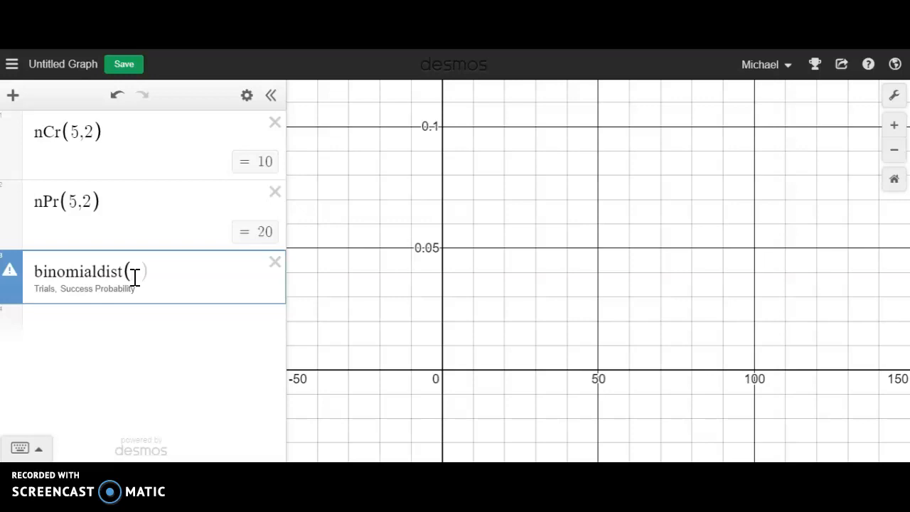
- Complete the new binomial distribution with 352 trials and success probability .60, and inspect a point near its peak on the fitted graph
{"action": "type", "text": "352,.60"}
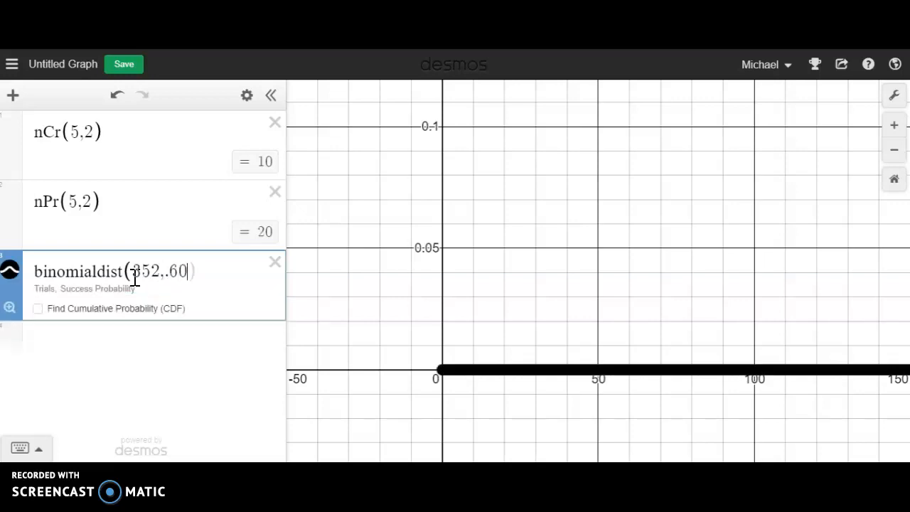
{"action": "left_click", "coordinate": [16, 307]}
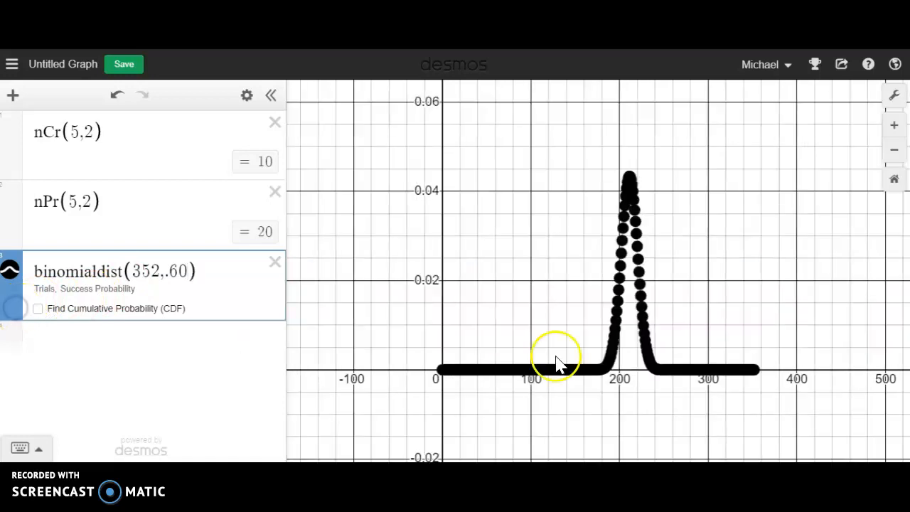
{"action": "left_click", "coordinate": [628, 184]}
{"action": "left_click", "coordinate": [576, 220]}
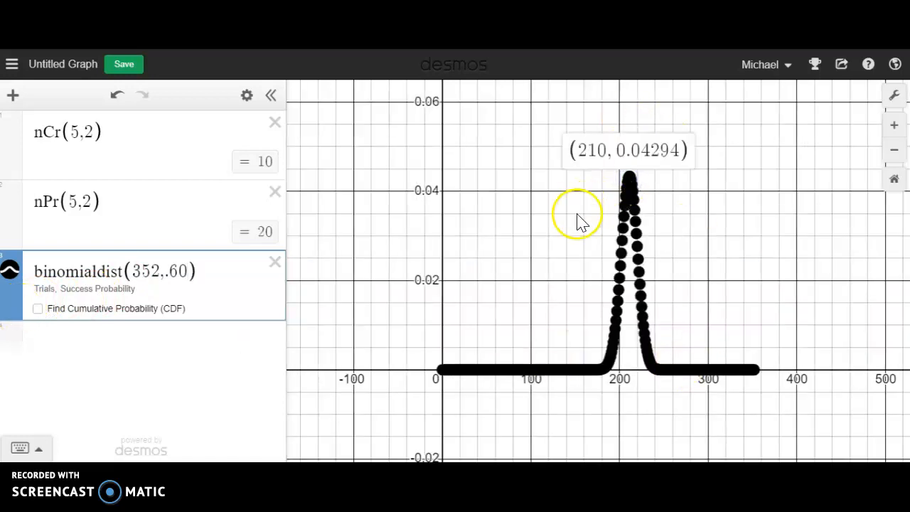